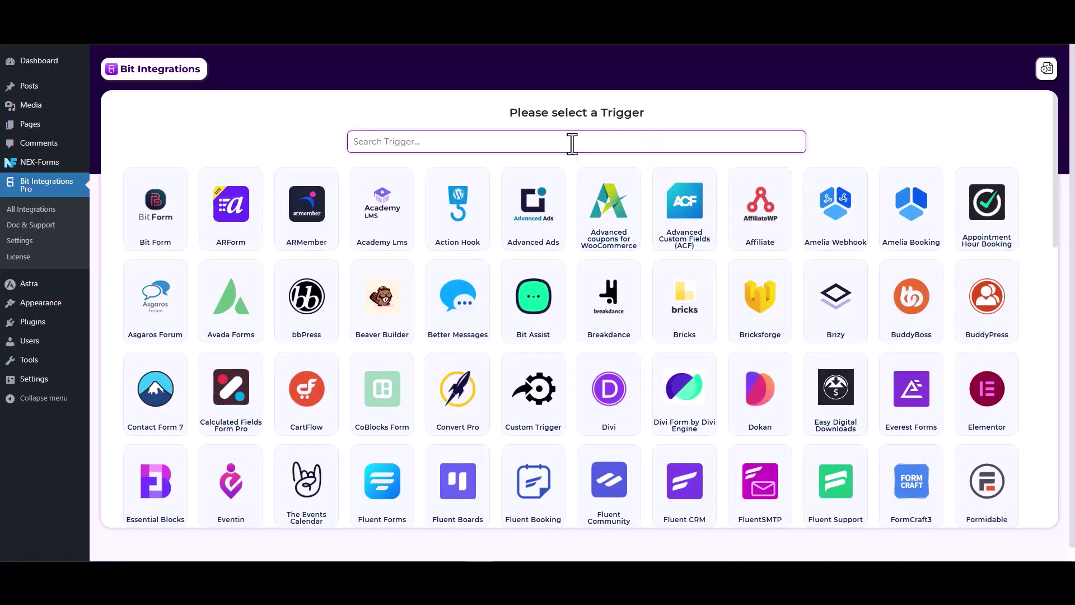
Choose NEX-Forms as the trigger with the Form Submission task and start fetching its data.
text(nex)
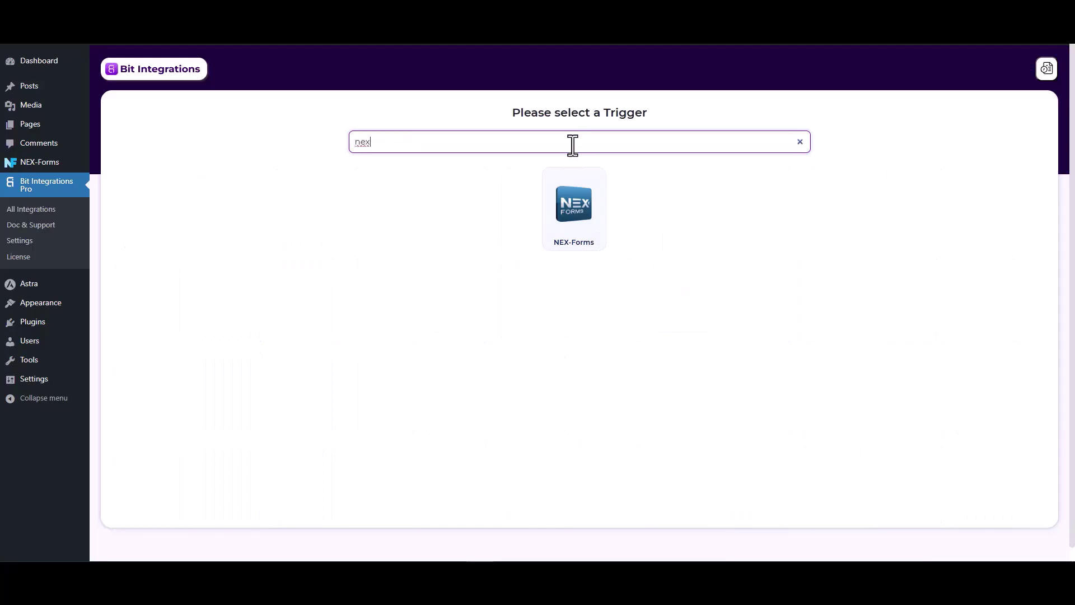
click(577, 212)
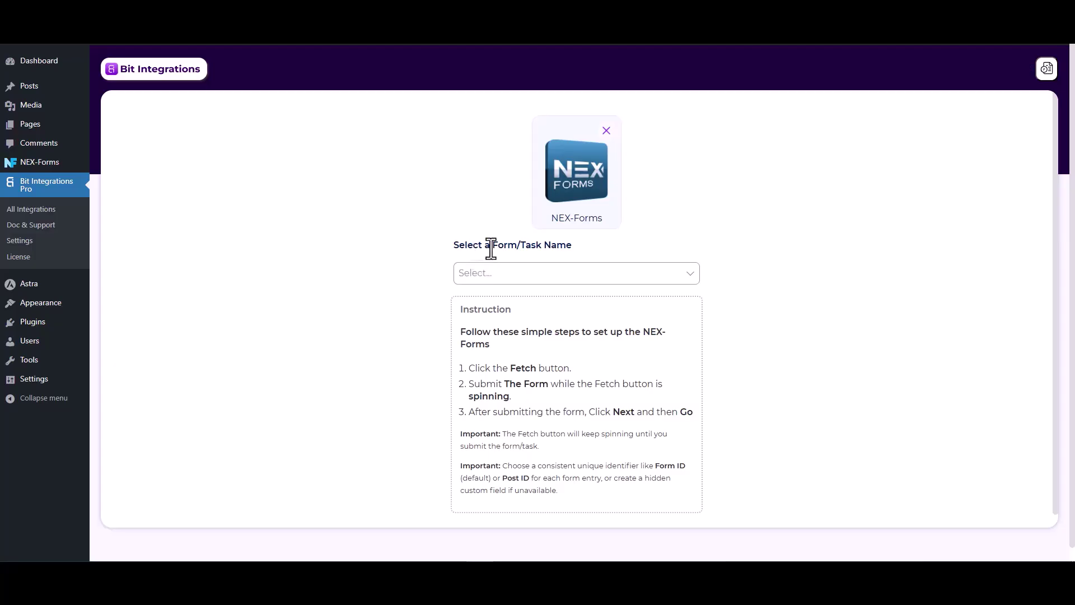
click(516, 271)
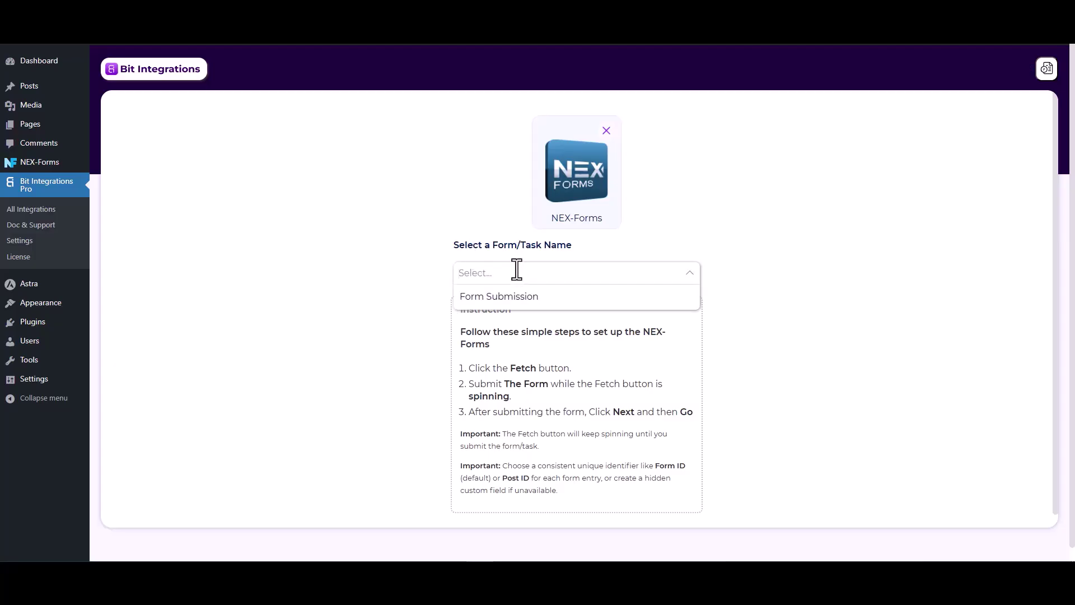
click(506, 299)
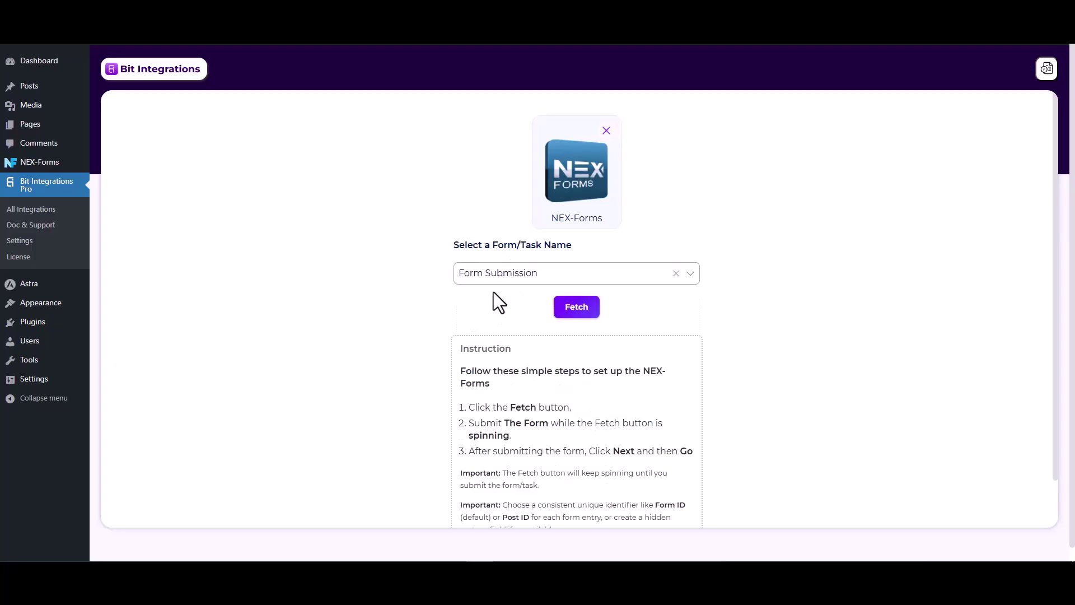
click(566, 312)
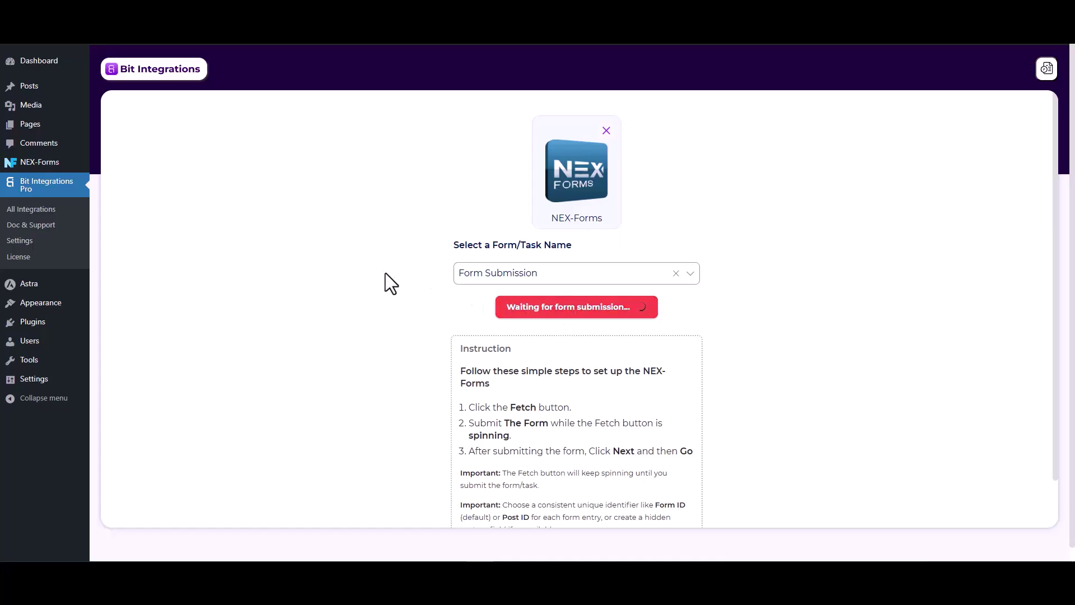
Switch to the NEX-Forms demo page and submit the form with a test first name, last name, email and phone number.
key(ctrl+Tab)
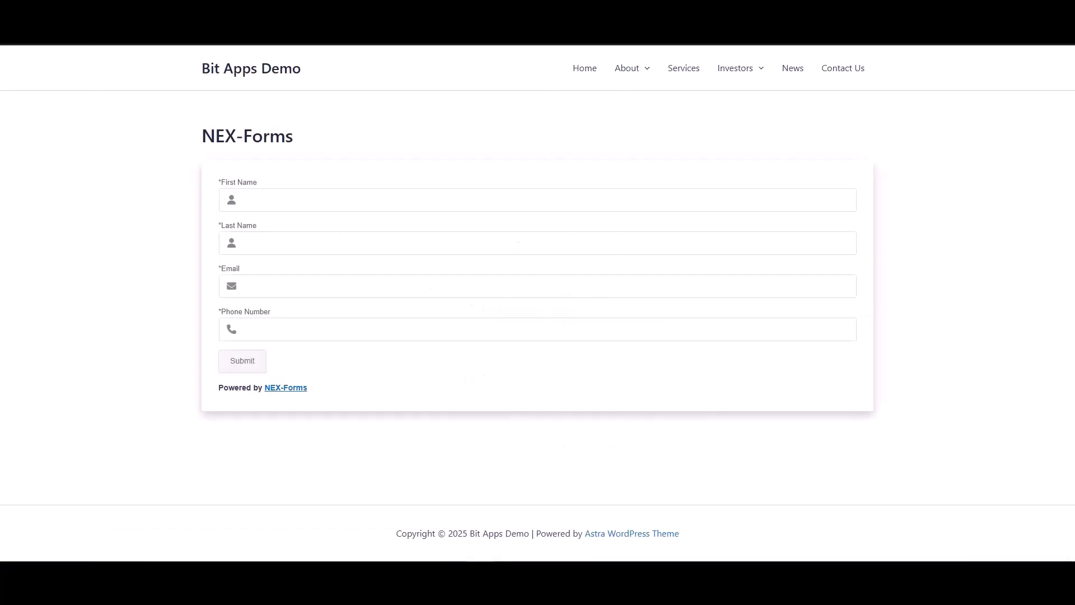
click(325, 201)
click(571, 240)
click(580, 287)
click(709, 329)
click(245, 363)
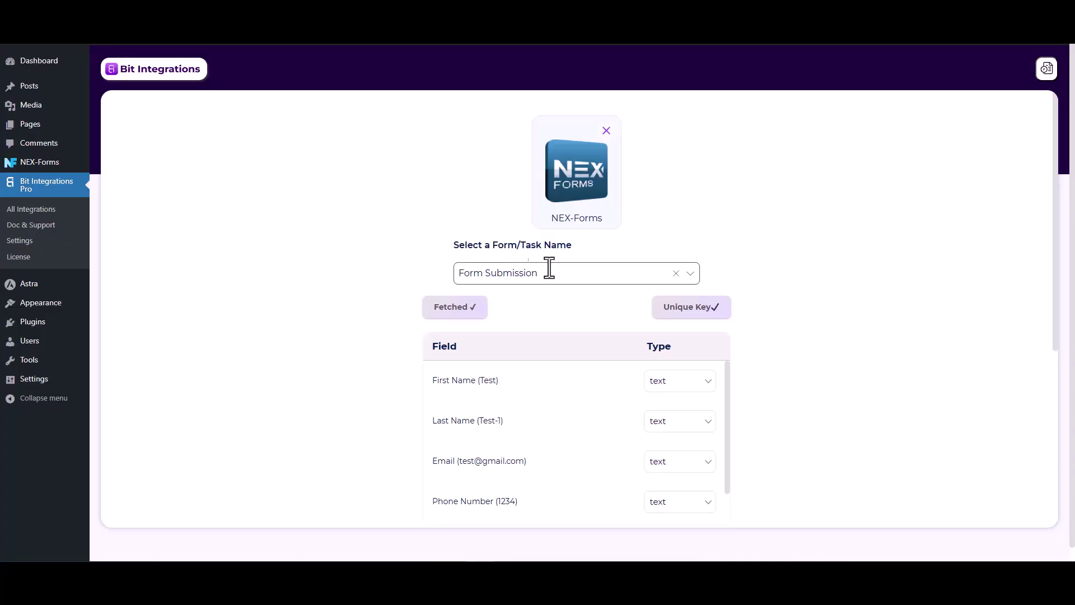
Accept the fetched form fields, proceed to setting the action and choose OneHashCRM.
scroll(565, 281, down, 2)
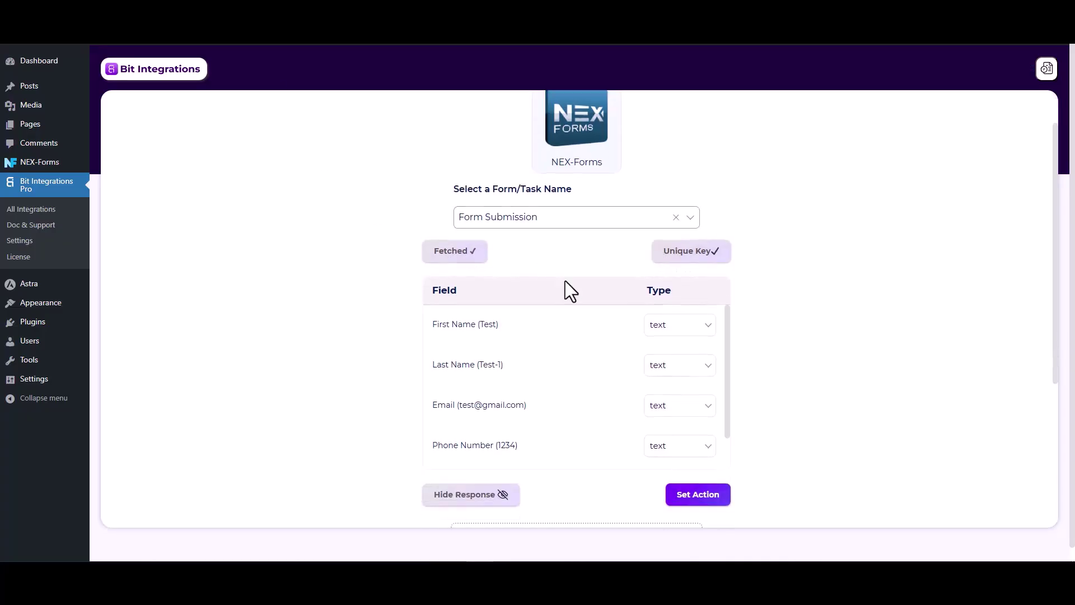
scroll(652, 327, down, 3)
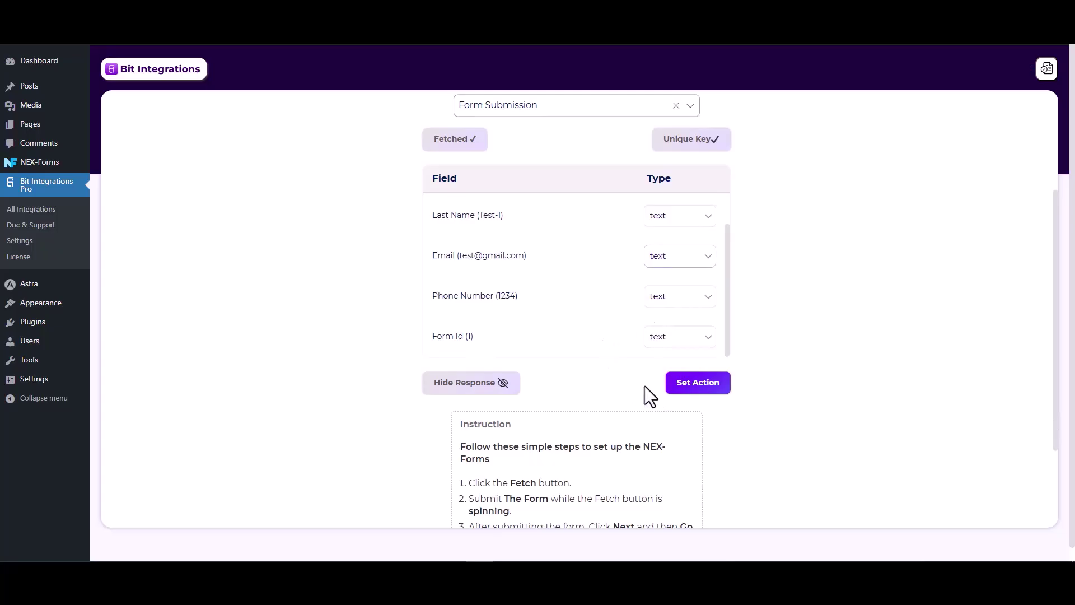
click(698, 392)
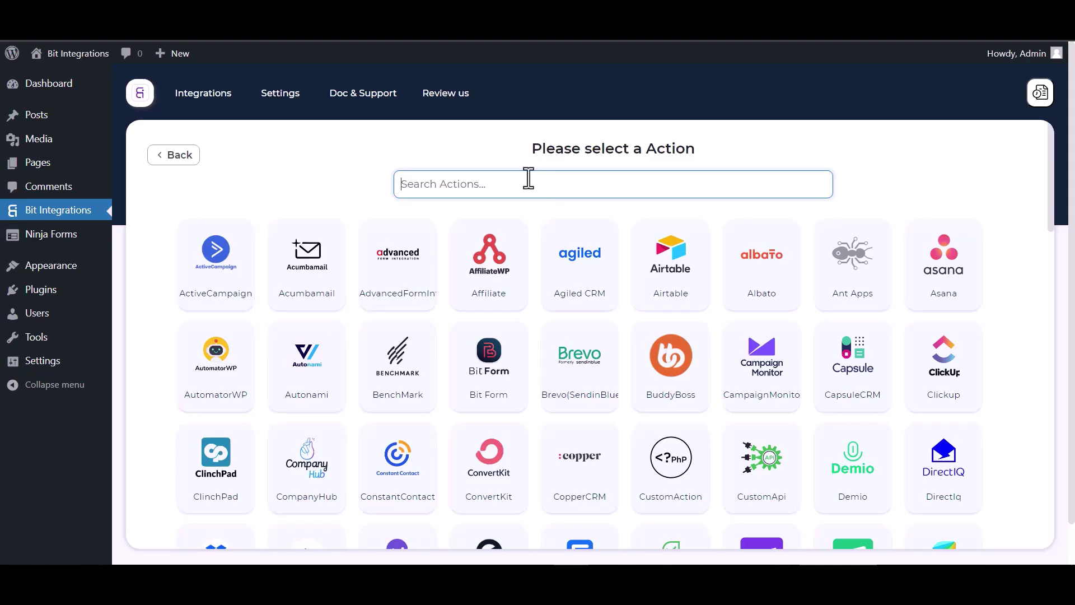
text(one)
click(625, 289)
Enter the account's OneHash subdomain as the Access API URL in the integration settings.
click(257, 308)
text(sa)
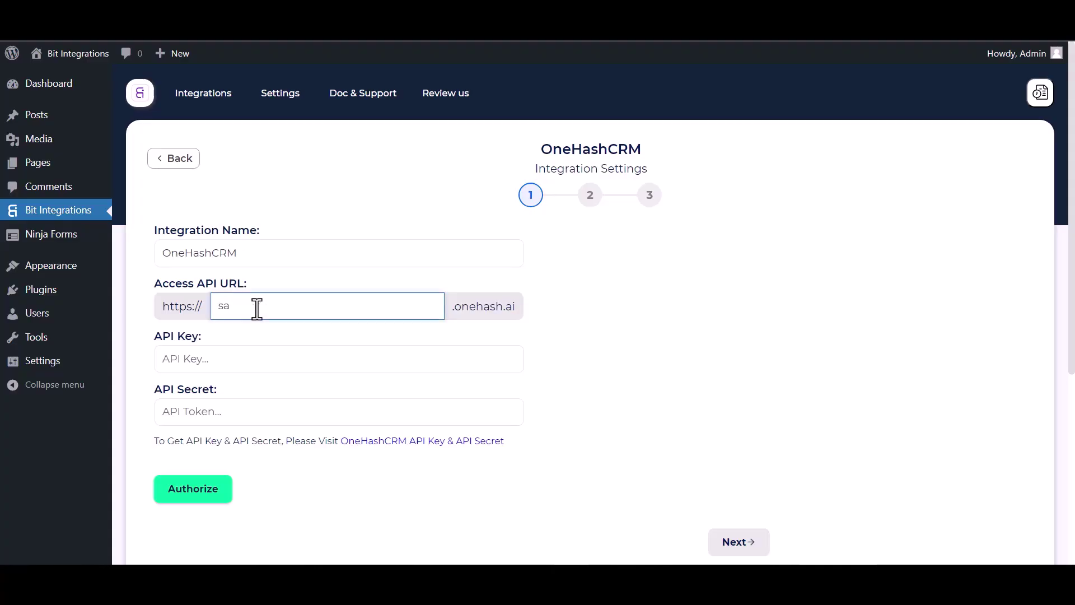
text(rowarjahan)
click(241, 367)
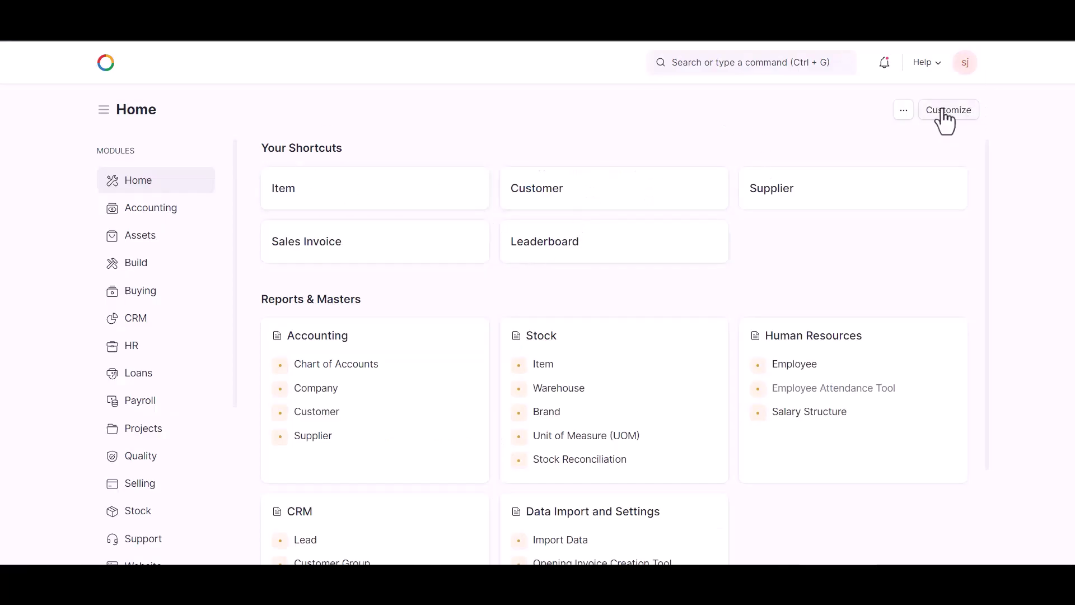
Switch to OneHash, open the account's own user settings and generate new keys under API Access.
click(964, 65)
click(896, 123)
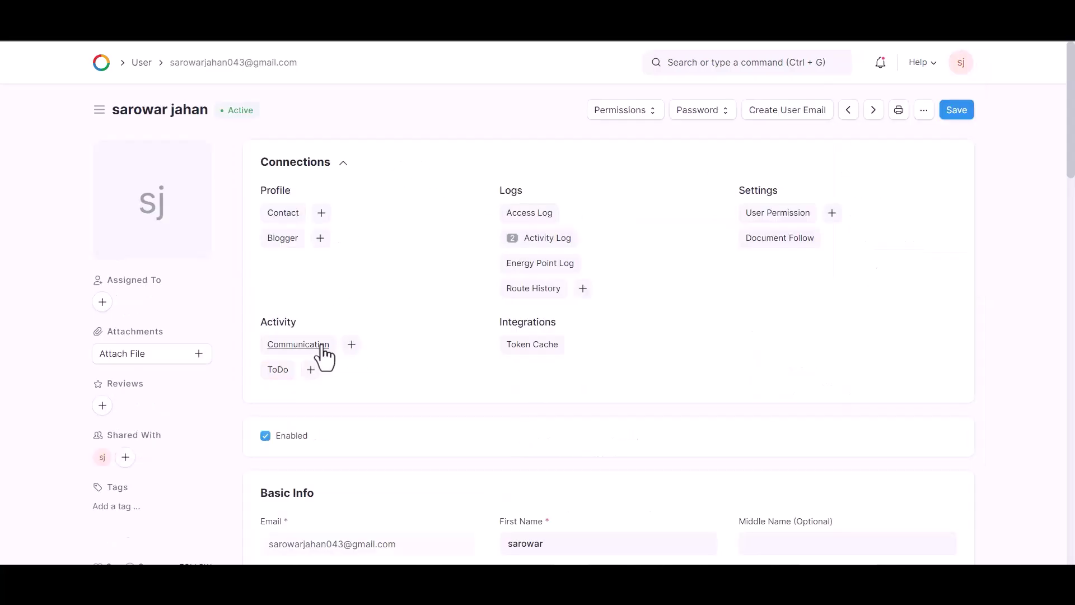
scroll(504, 324, down, 15)
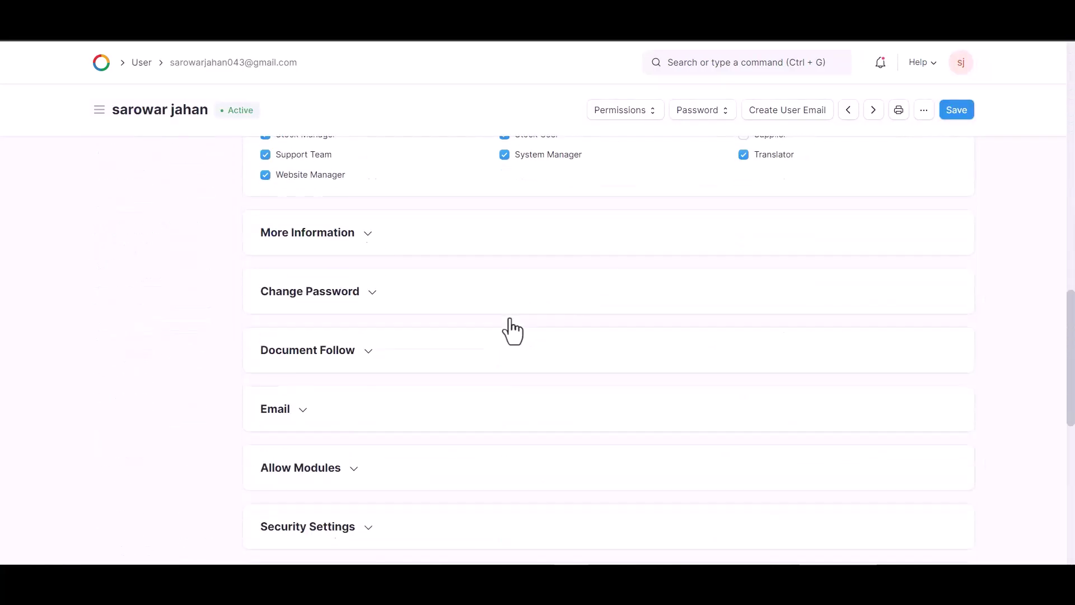
scroll(513, 322, down, 9)
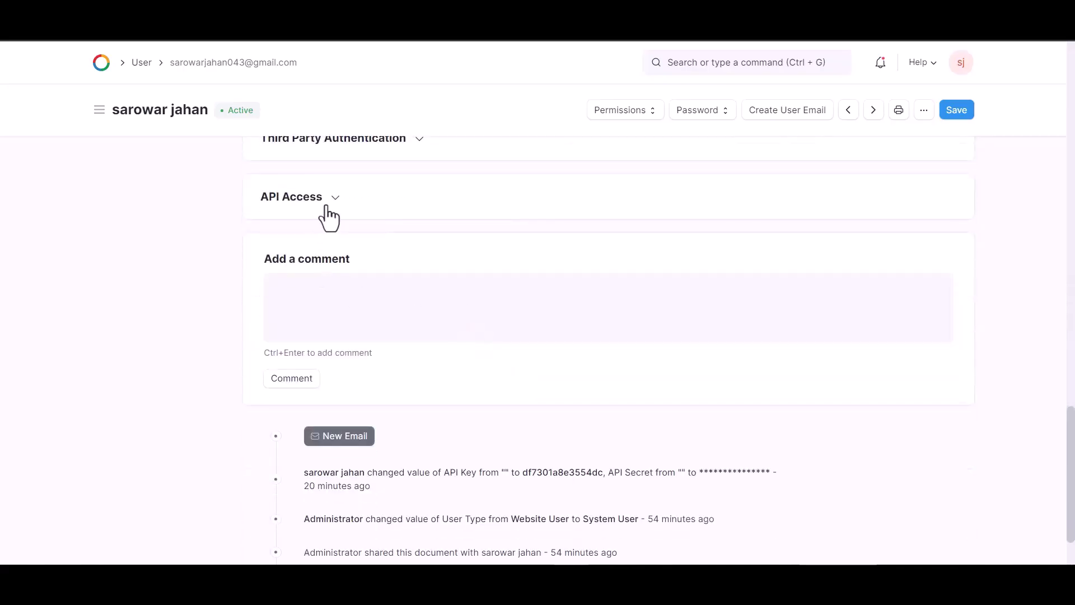
click(326, 208)
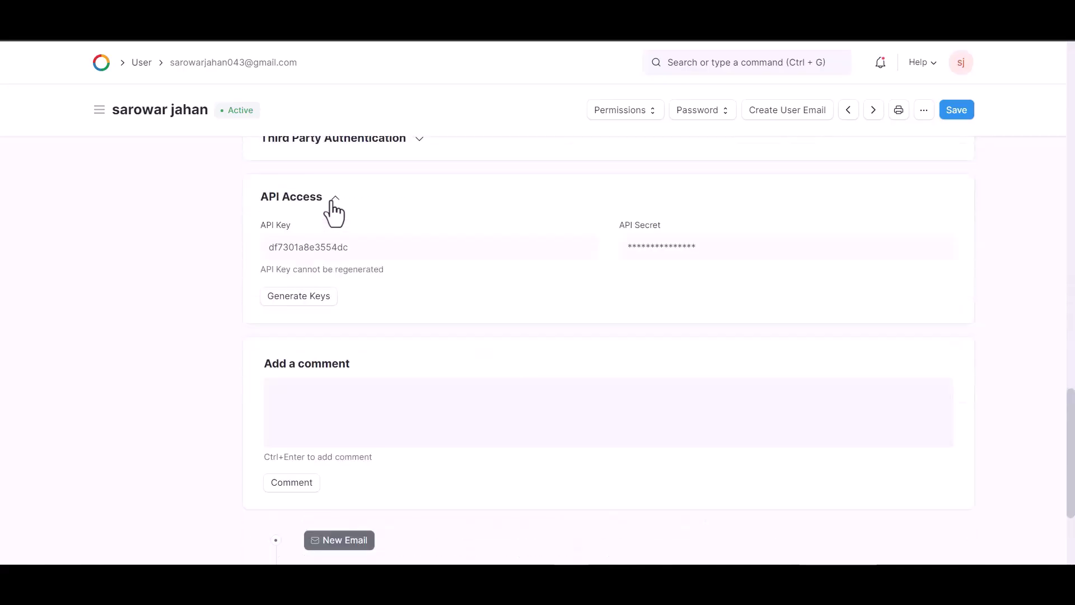
click(298, 296)
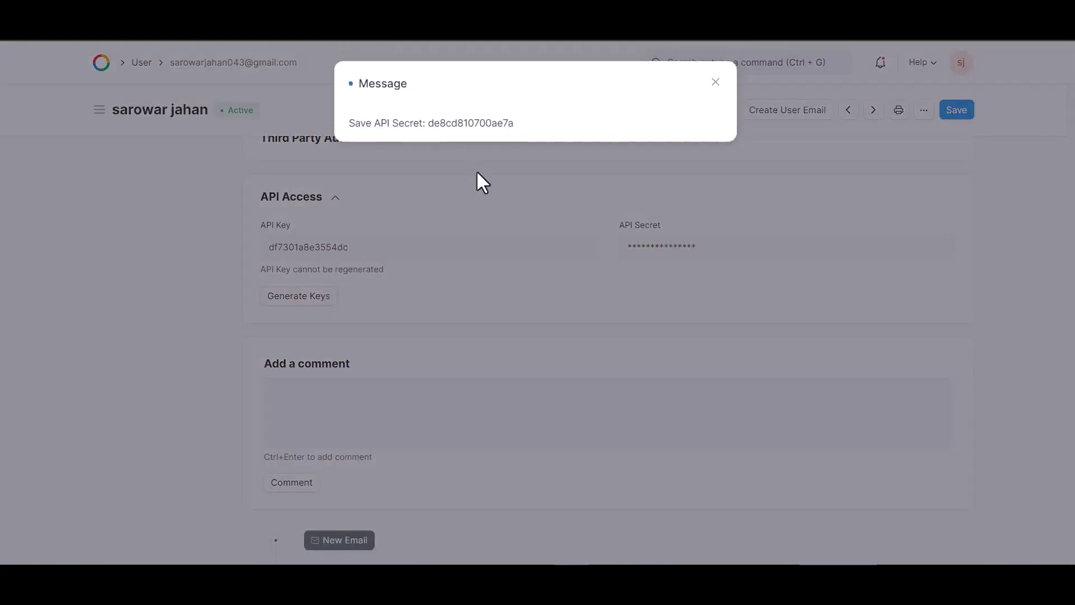
Copy the newly generated API secret and paste it as the API Secret in the Bit Integrations OneHashCRM settings.
drag(516, 123, 431, 128)
key(ctrl+c)
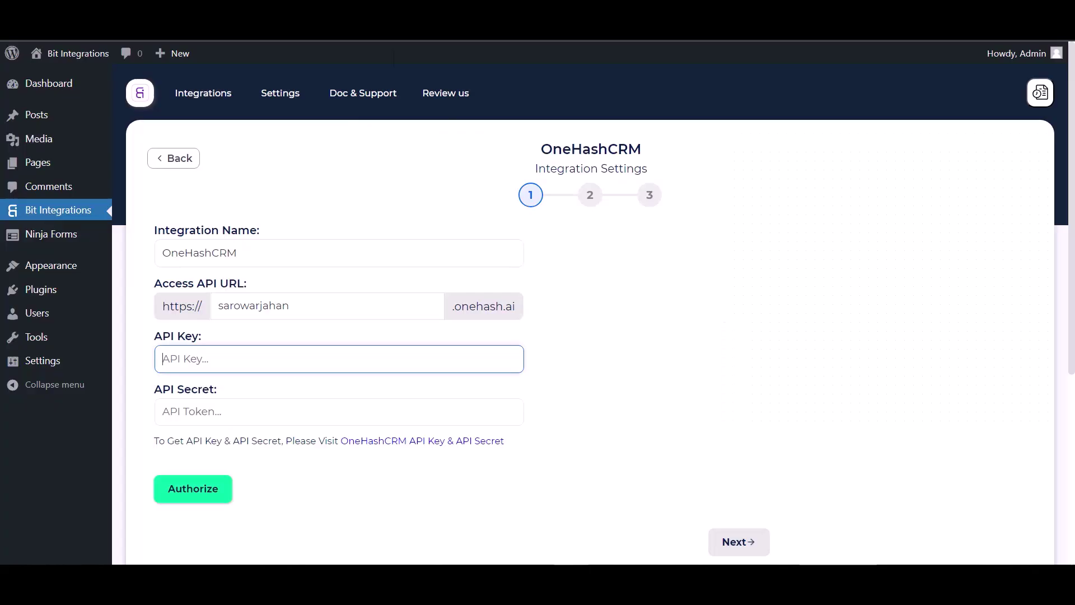
click(230, 411)
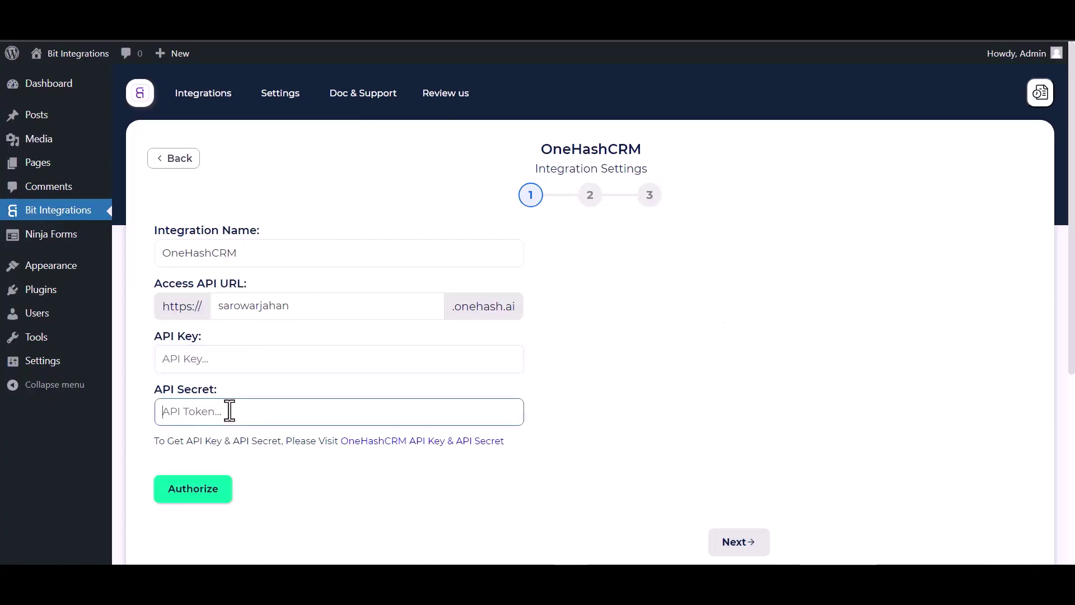
key(ctrl+v)
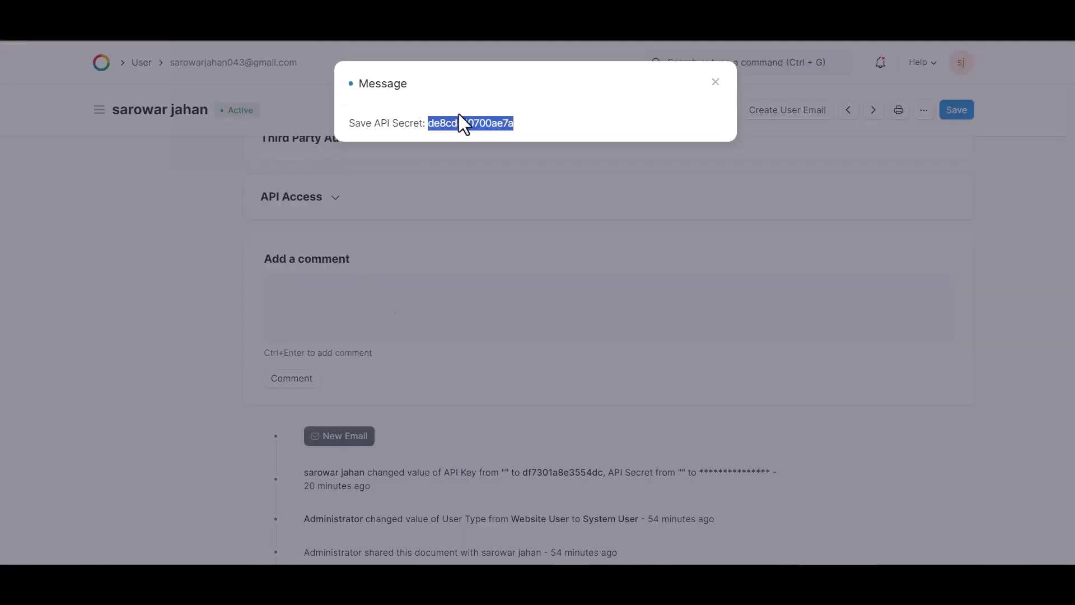
Copy the API key from the OneHash user's API Access section and paste it as the API Key in Bit Integrations.
click(715, 83)
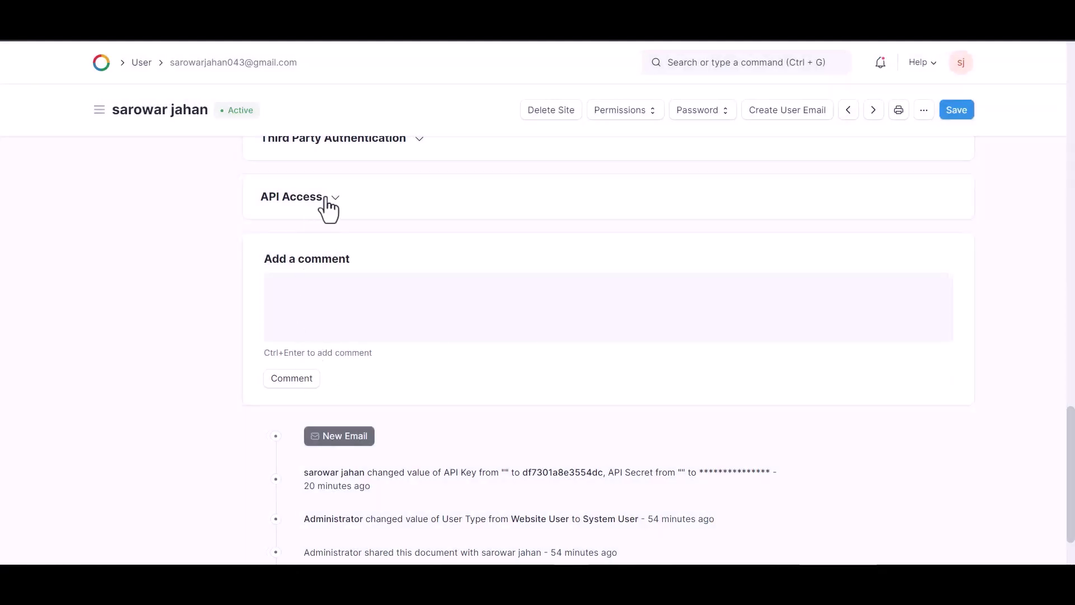
click(322, 200)
double_click(341, 245)
key(ctrl+c)
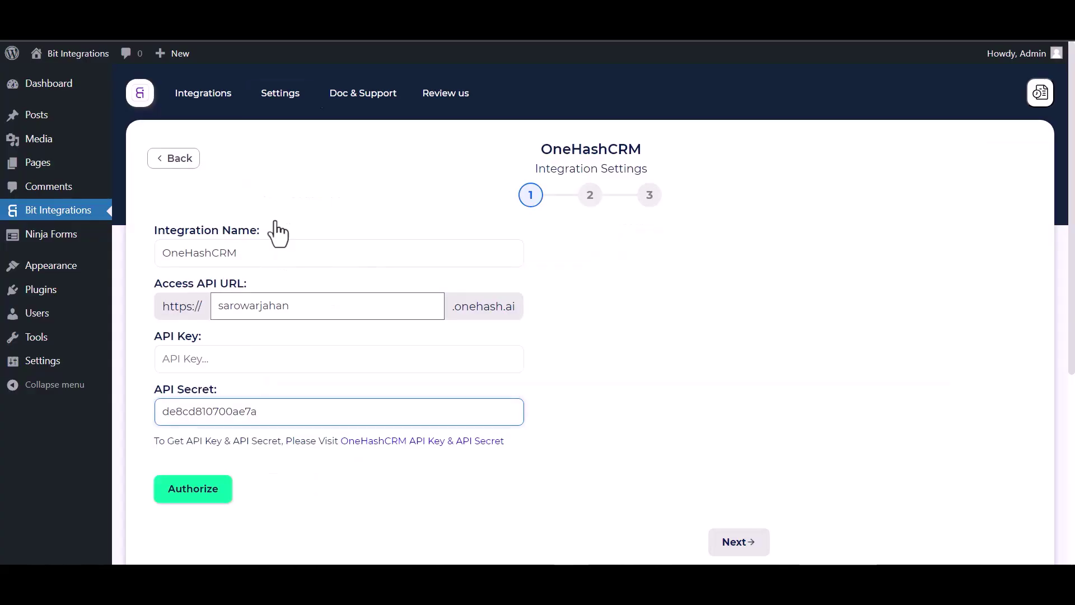
click(218, 361)
key(ctrl+v)
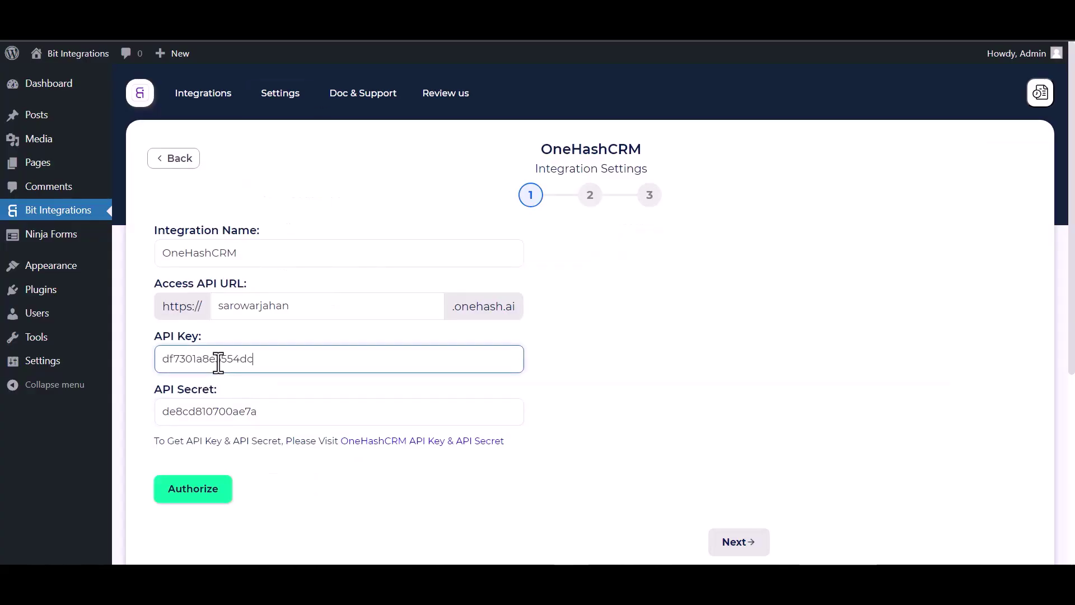
Authorize the OneHashCRM connection, continue to the second stage and select the Create Contact action.
click(203, 496)
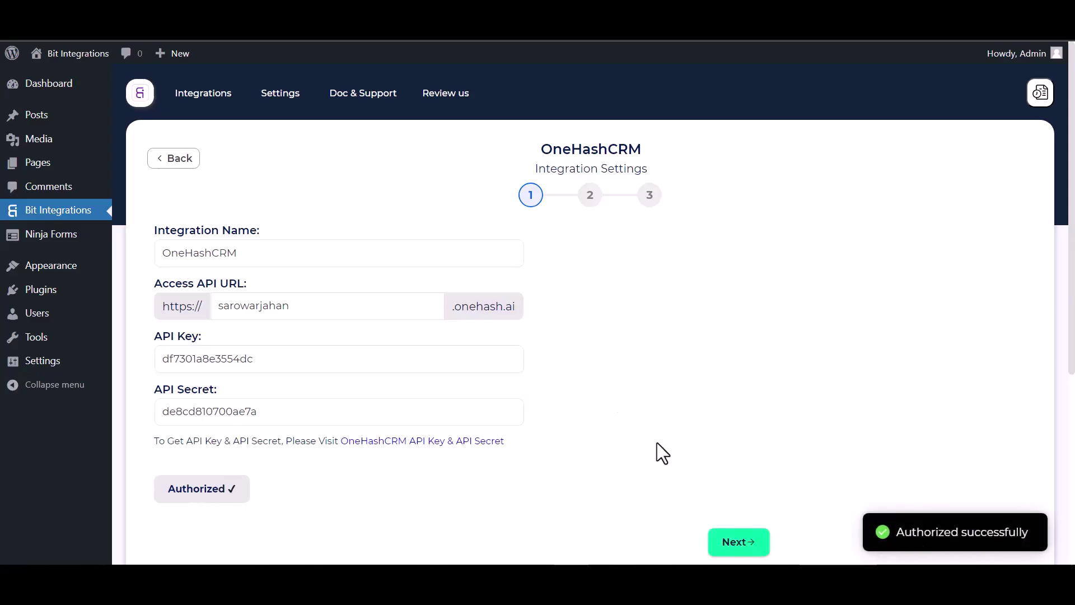
click(732, 546)
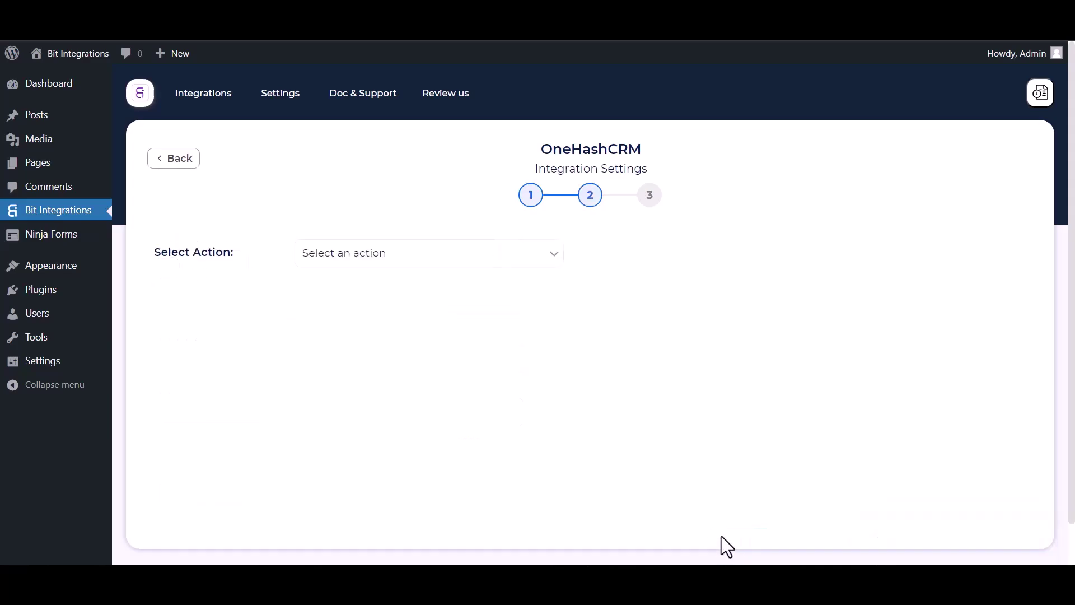
click(367, 255)
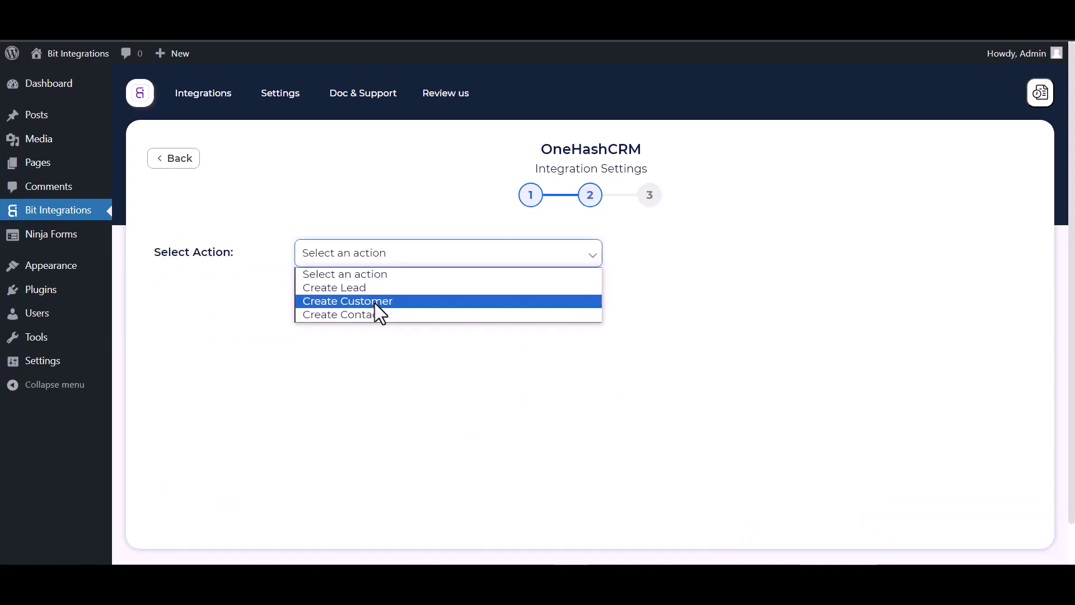
click(365, 314)
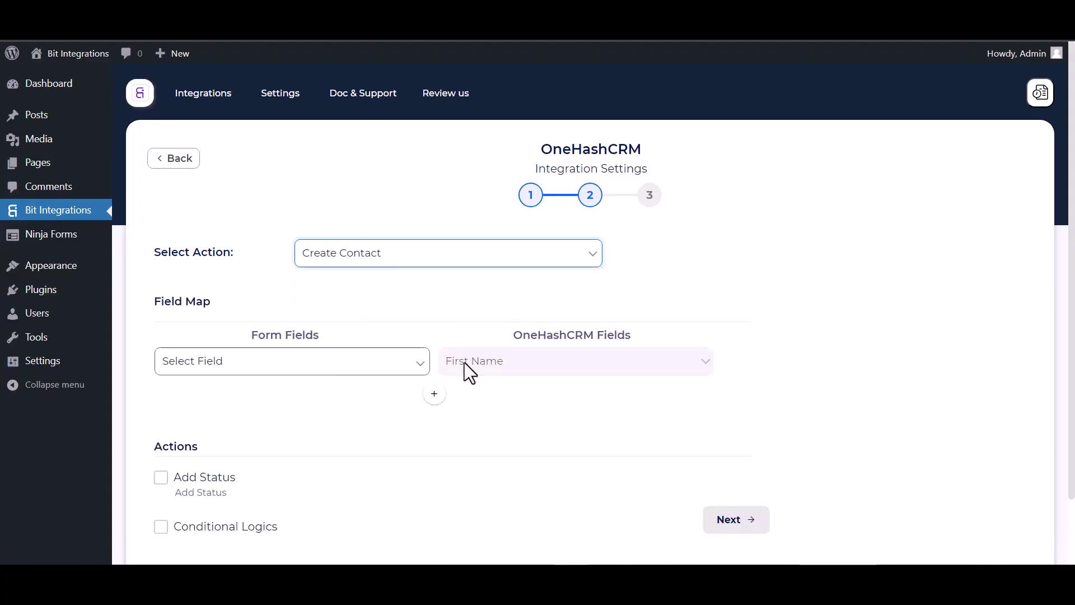
Map the form's First Name and Last Name fields to OneHashCRM's First Name and Last Name, adding a second mapping row.
click(342, 361)
click(237, 408)
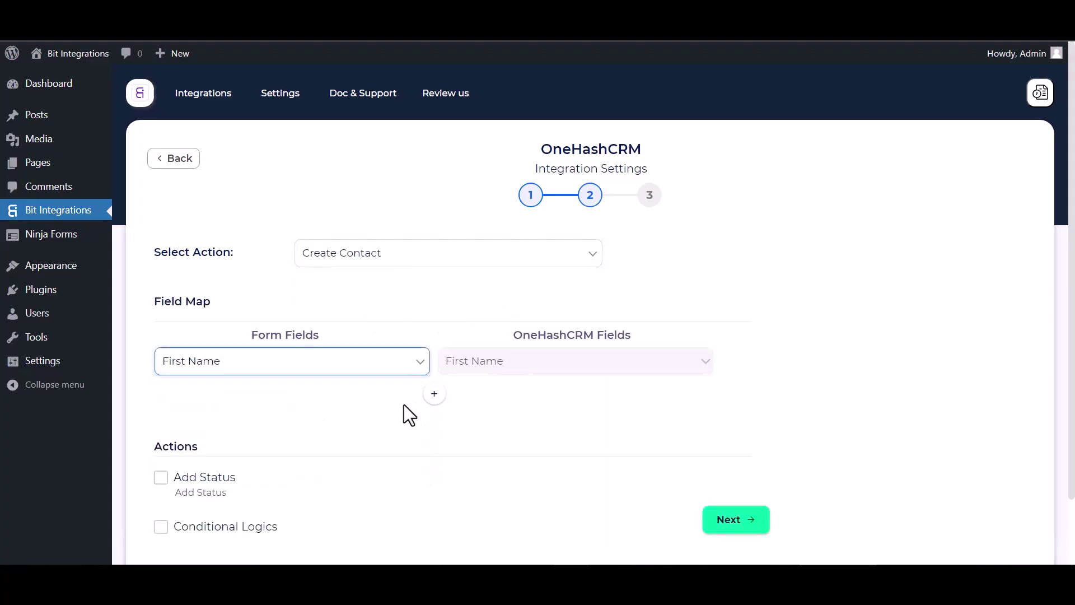
click(436, 394)
click(479, 398)
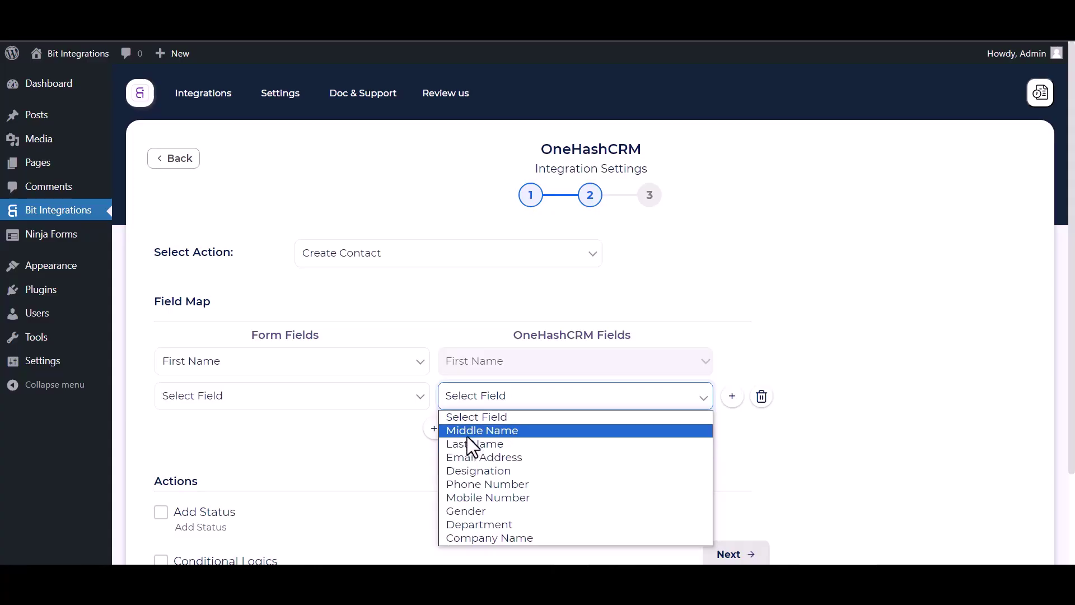
click(469, 444)
click(336, 398)
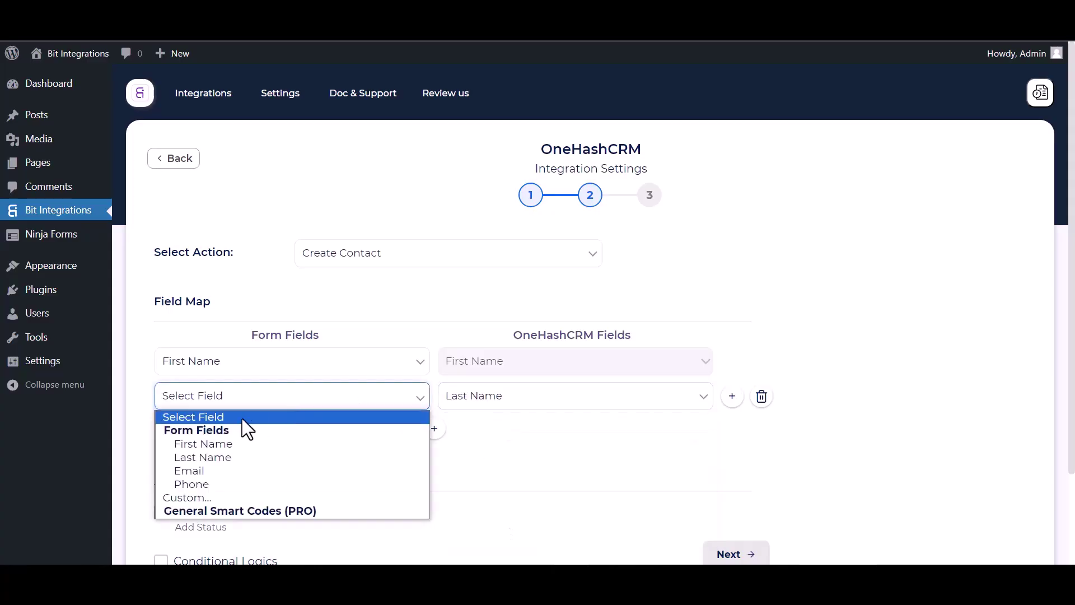
click(207, 457)
Add a mapping row that links the form's Email field to OneHashCRM's Email Address.
click(434, 428)
click(477, 442)
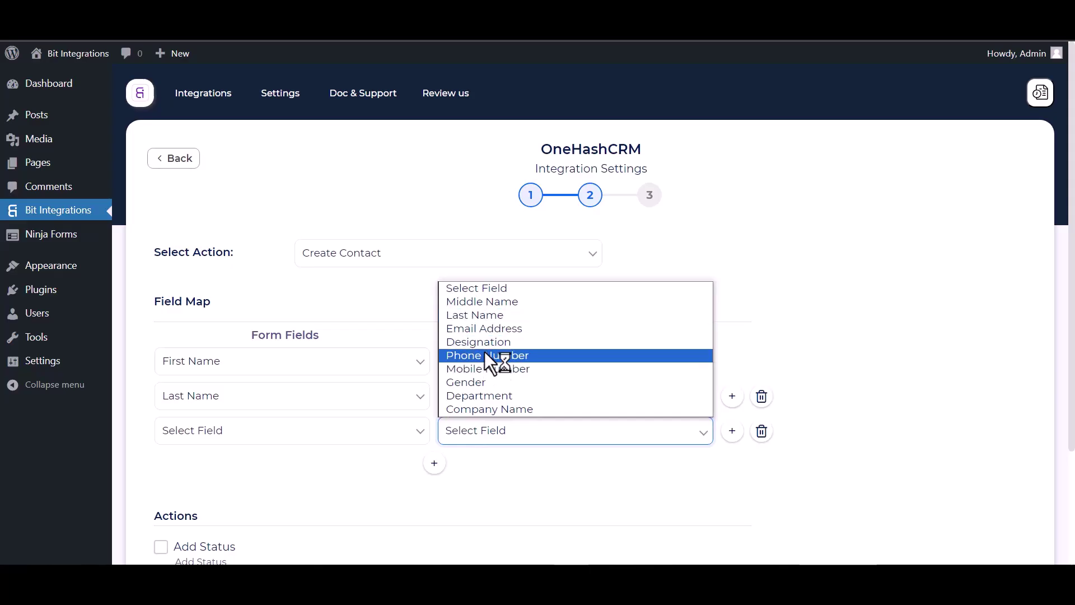
click(480, 329)
click(383, 440)
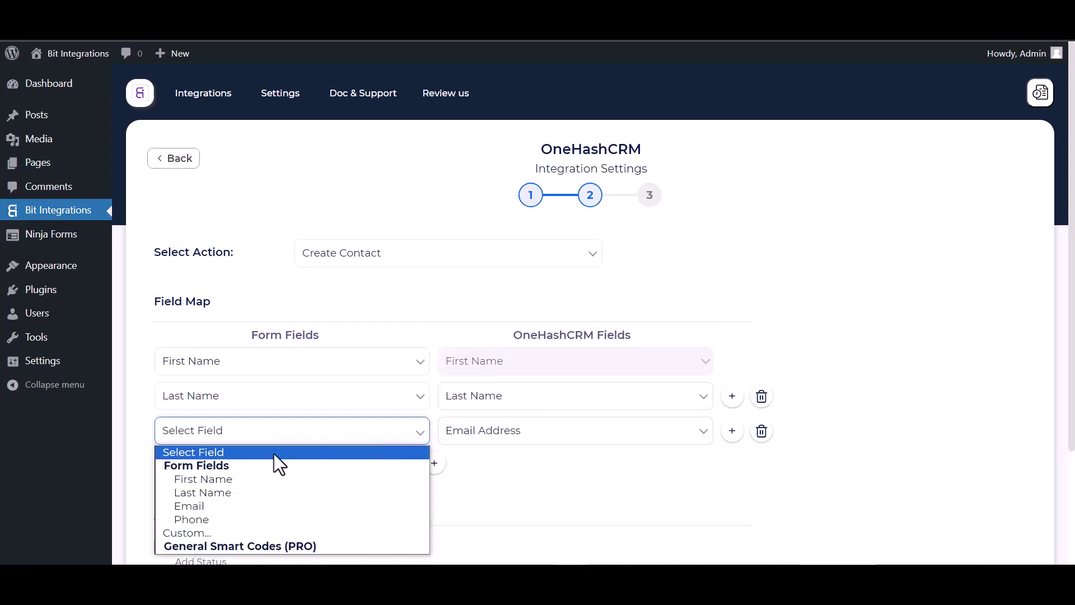
click(192, 505)
Add a mapping row that links the form's Phone field to OneHashCRM's Phone Number.
click(434, 463)
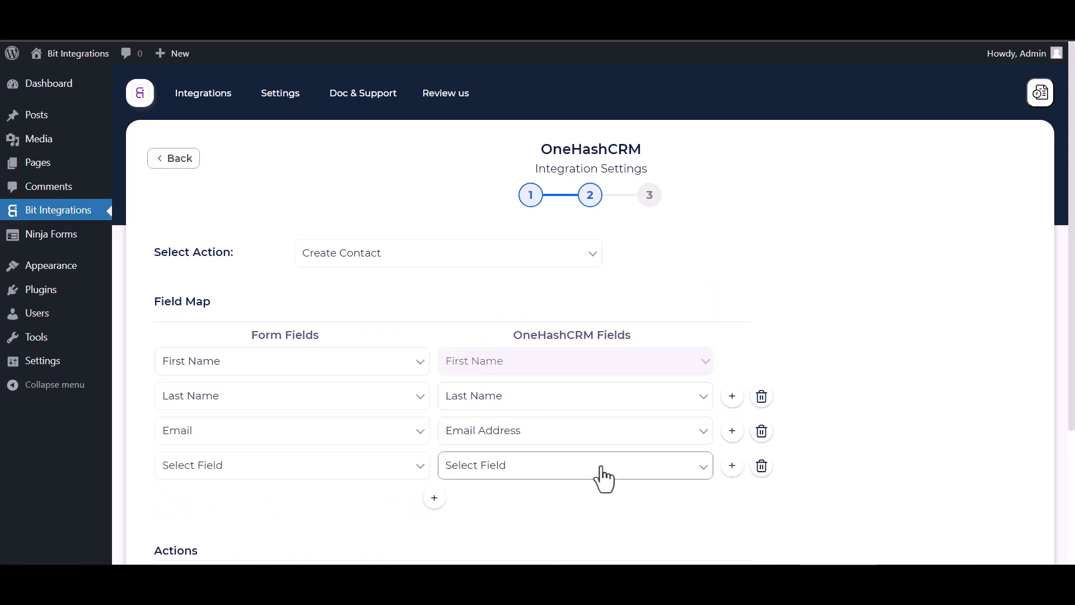
click(464, 475)
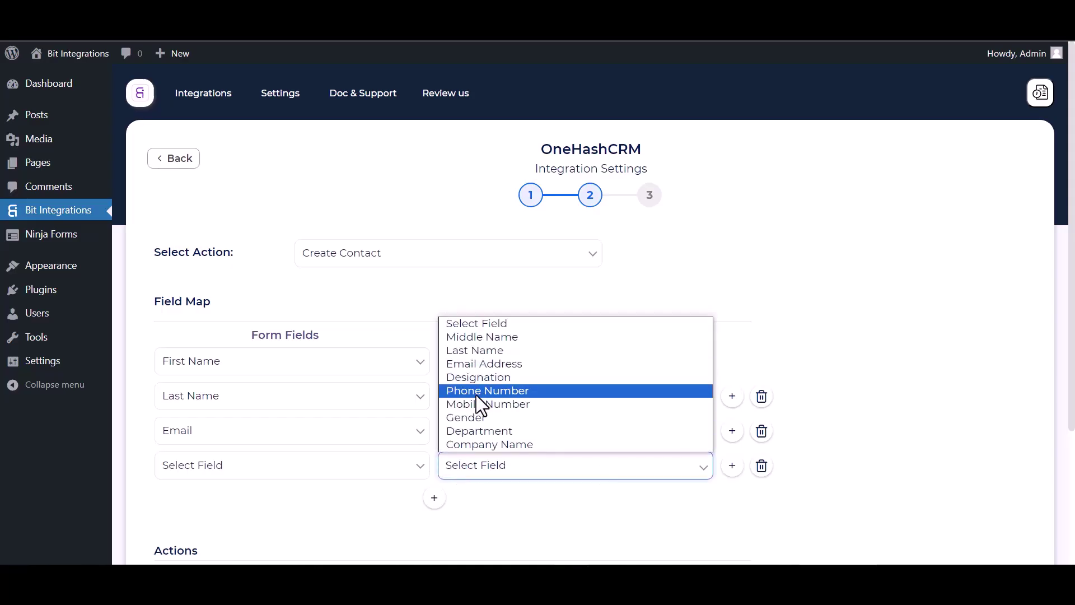
click(475, 392)
click(360, 477)
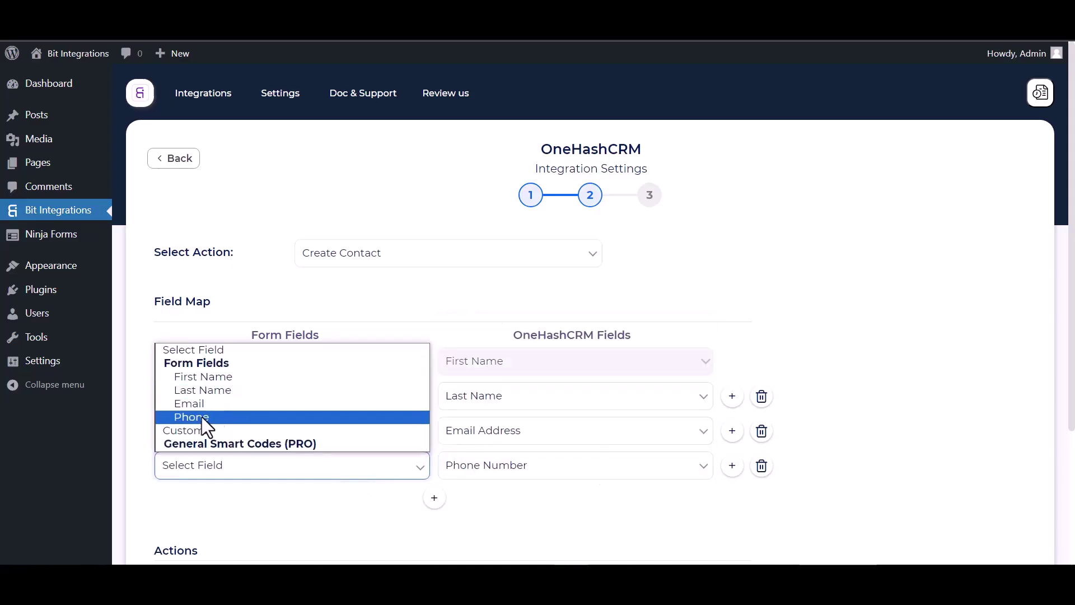
click(202, 417)
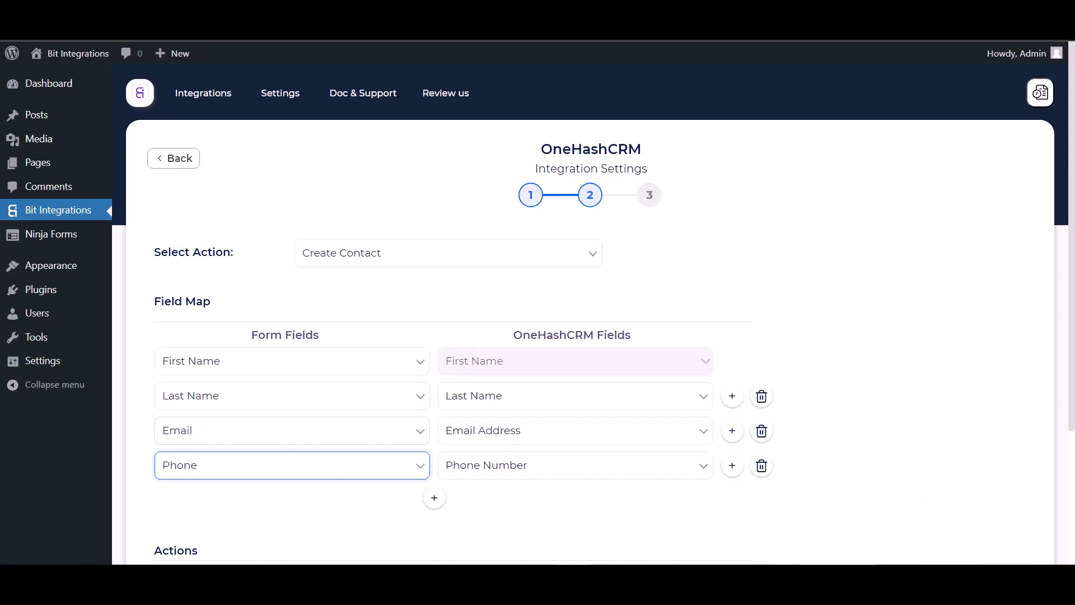
click(801, 333)
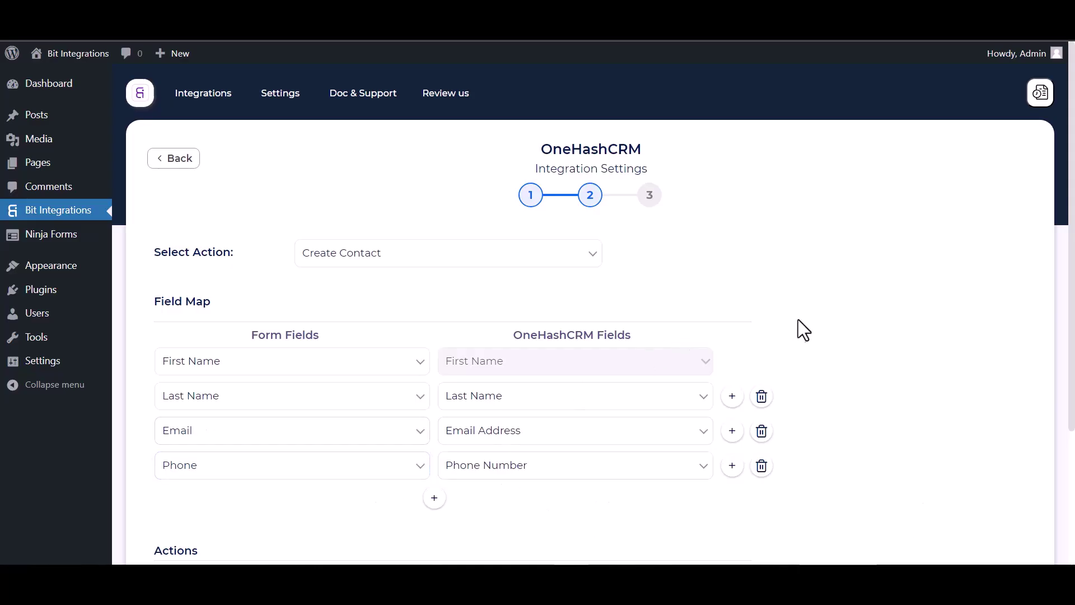
Examine the optional Add Status action and the Conditional Logics rule rows, leaving both options disabled.
scroll(779, 347, down, 3)
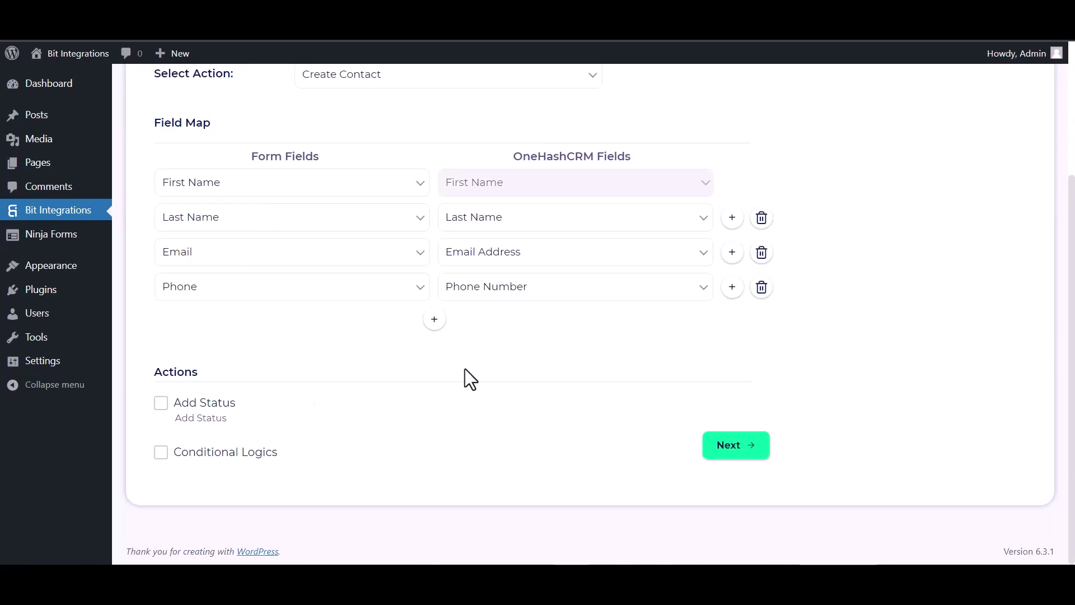
click(162, 406)
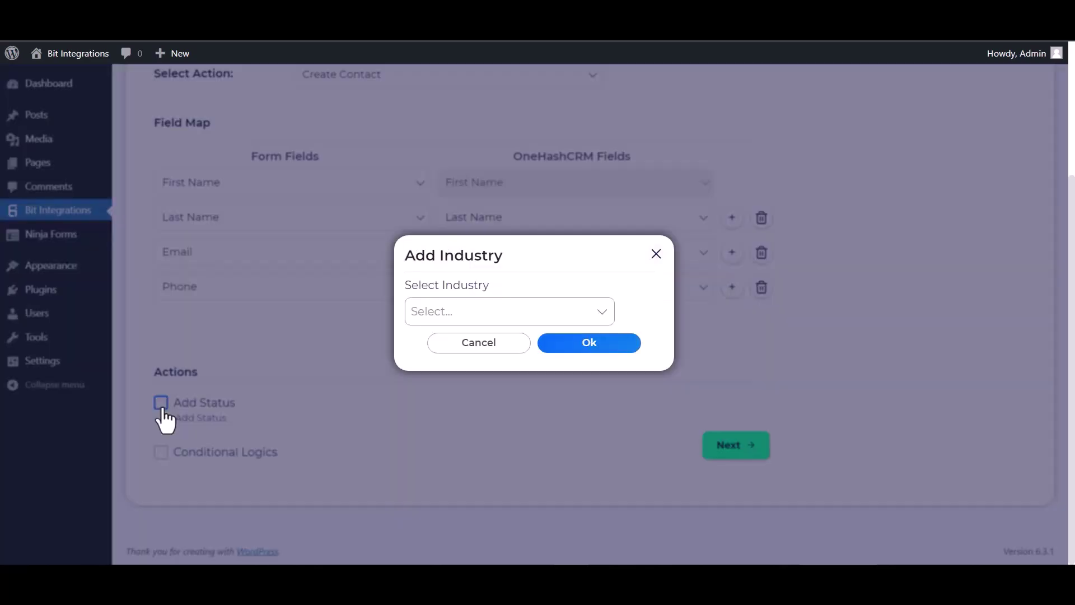
click(173, 416)
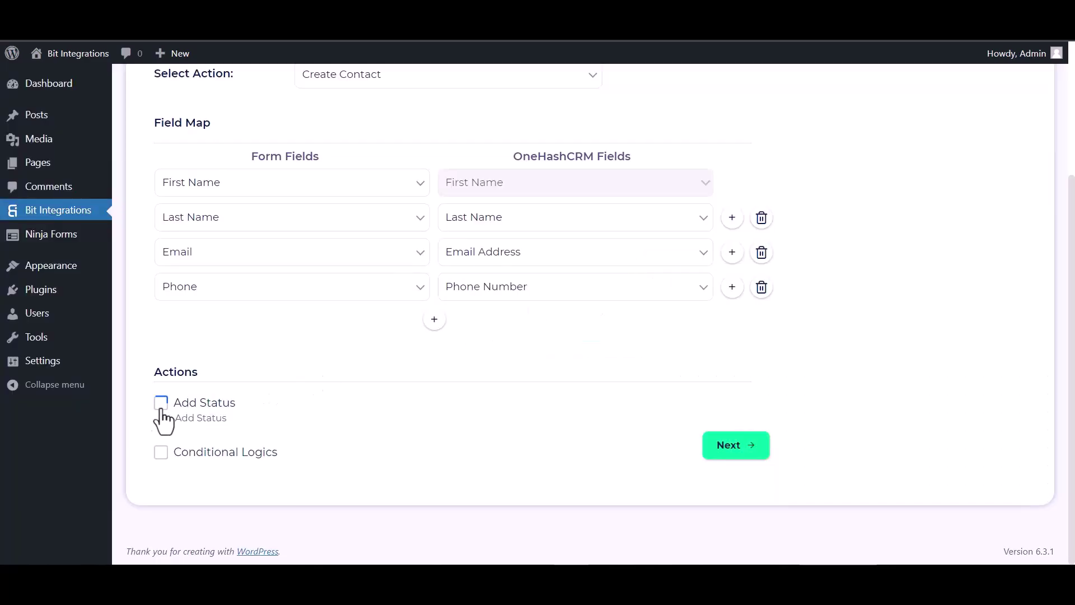
click(161, 452)
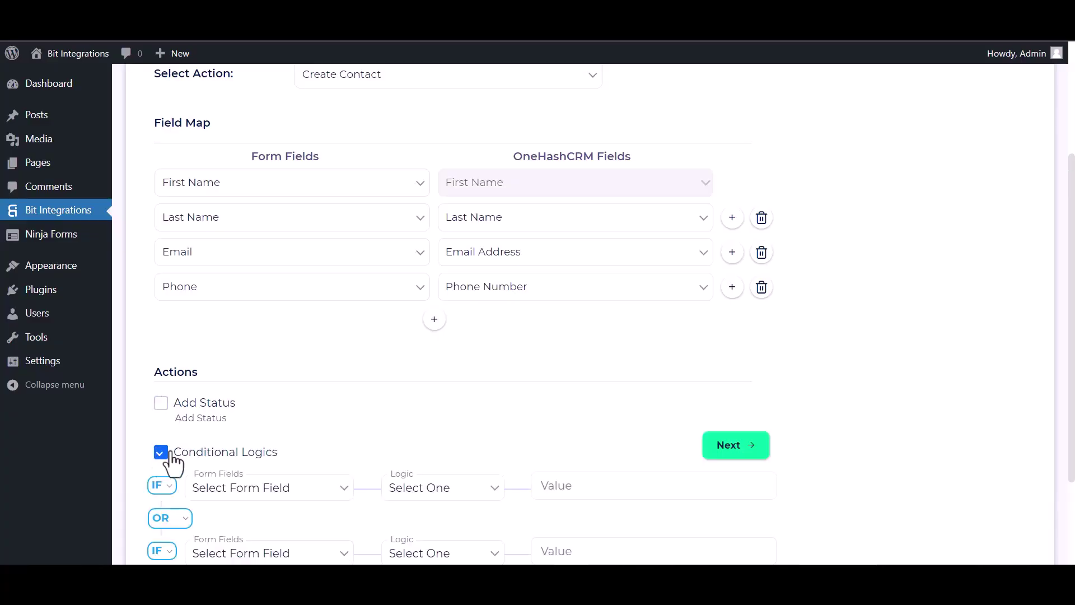
scroll(395, 399, down, 1)
scroll(395, 399, down, 1)
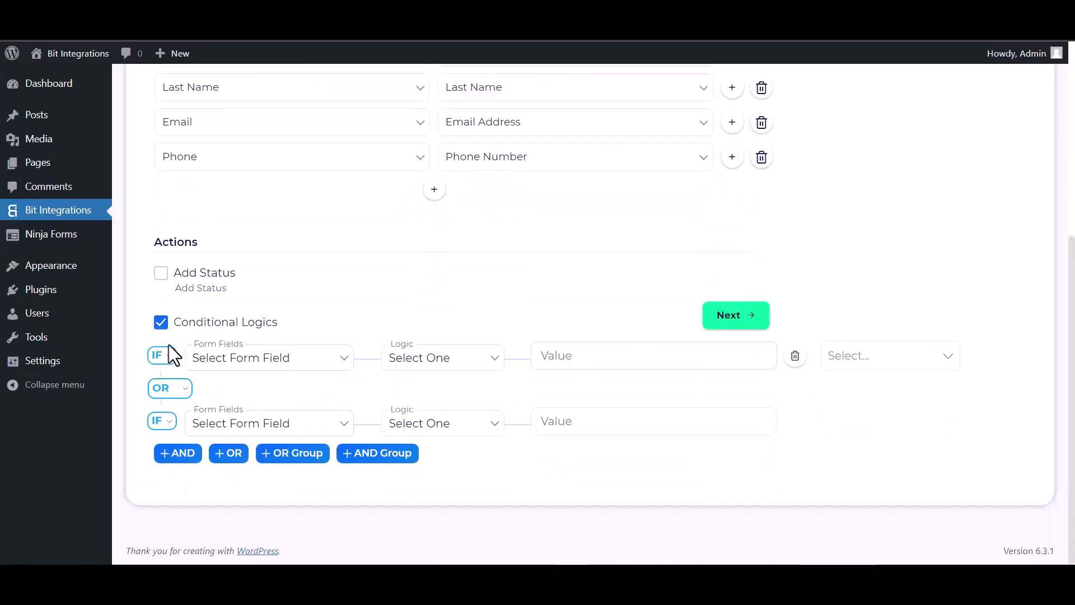
click(161, 323)
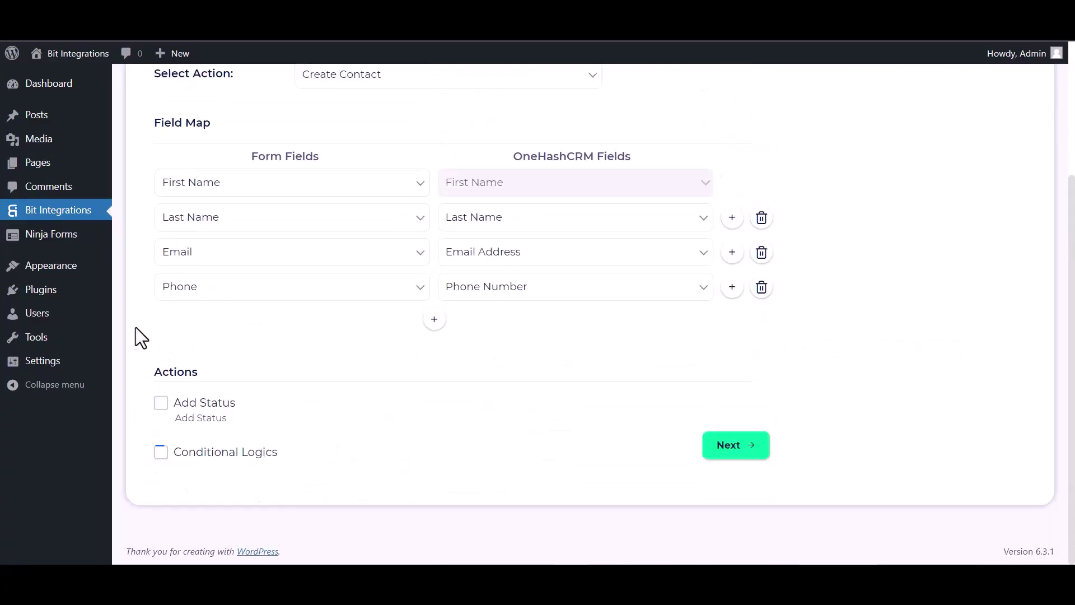
Continue to the third stage of the integration settings, then finish and save the OneHashCRM integration.
click(740, 448)
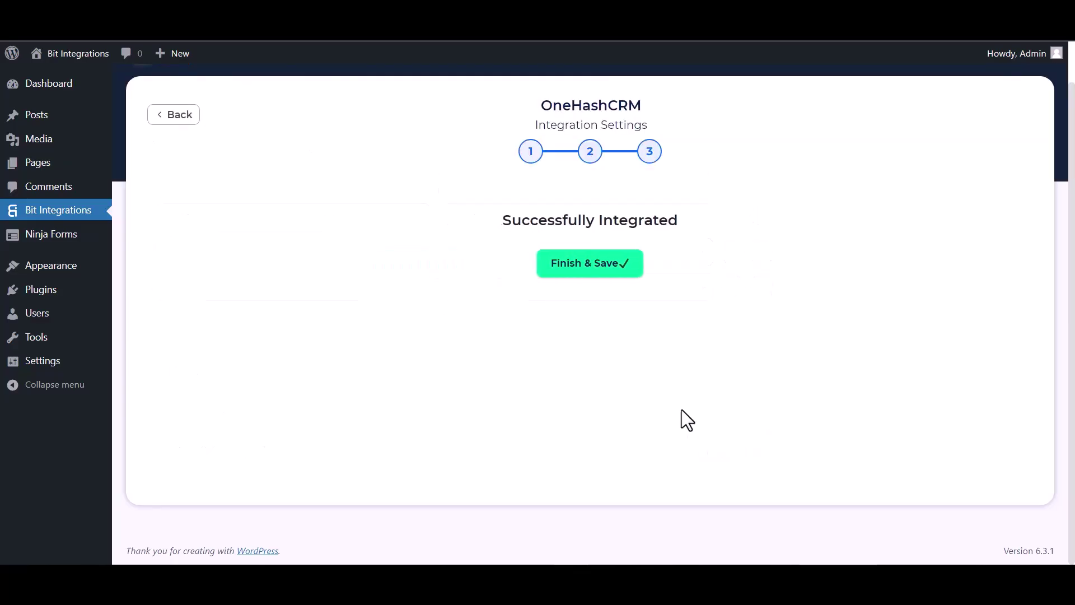
click(600, 276)
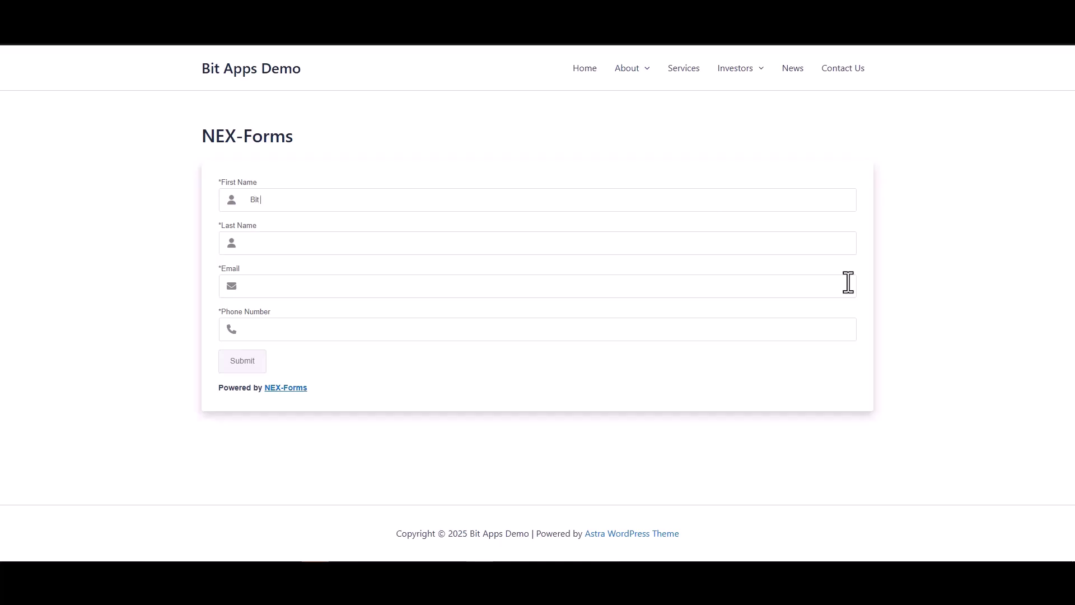
Complete the NEX-Forms demo page with last name Integrations, an email address and a phone number, and submit the form.
click(819, 250)
click(794, 329)
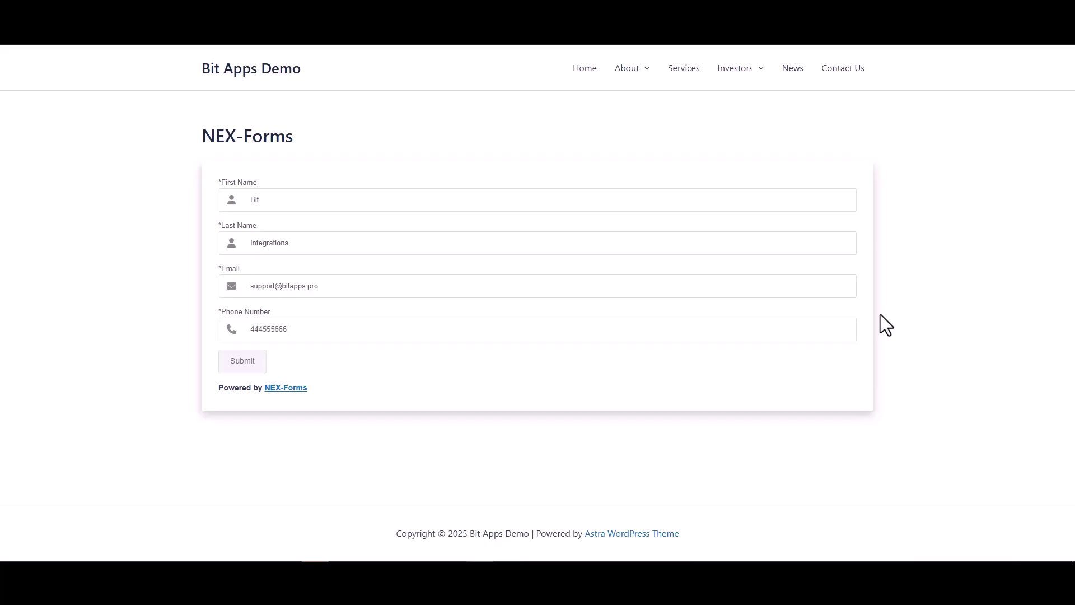
click(242, 364)
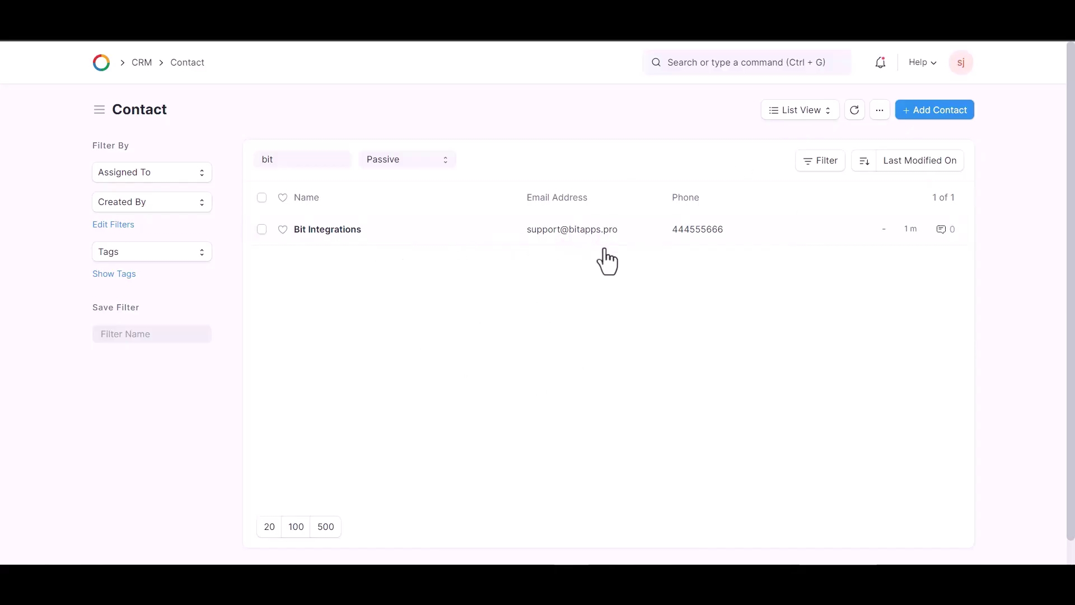
Open the Bit Integrations contact from OneHash's CRM contact list to check its details.
click(446, 231)
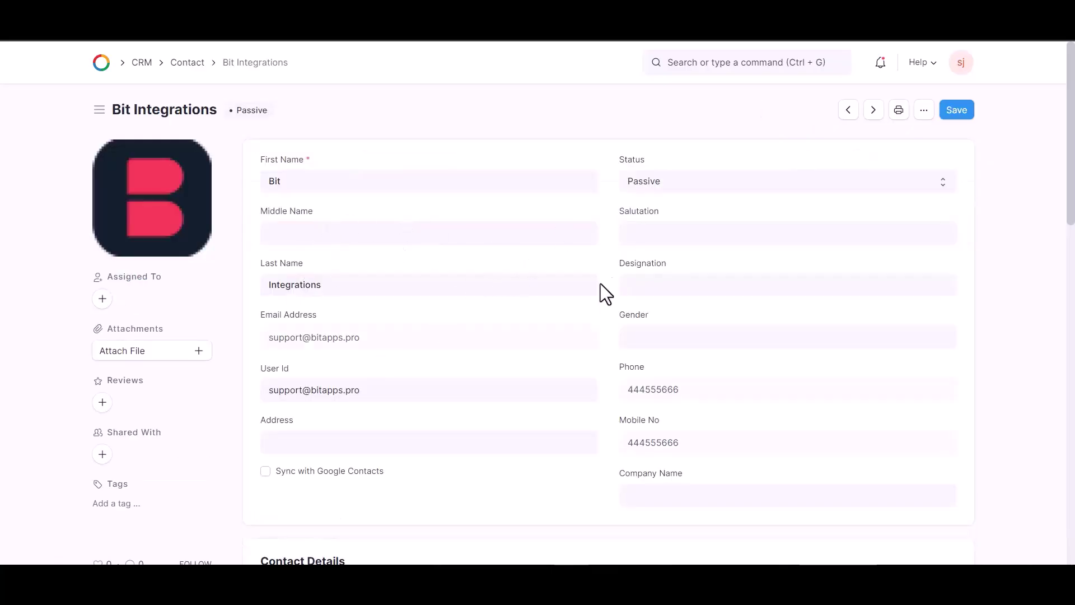